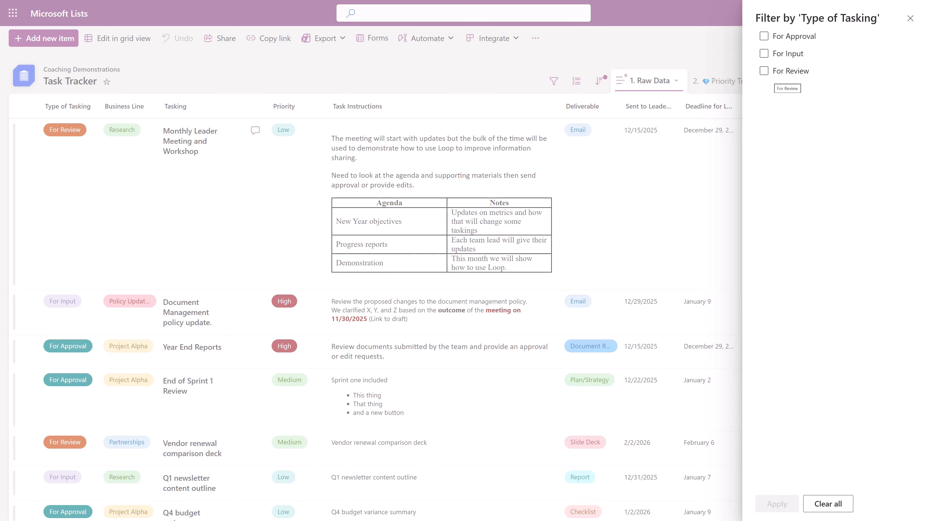
- Filter the Task Tracker list to items with Type of Tasking For Approval and Priority High
left_click(763, 35)
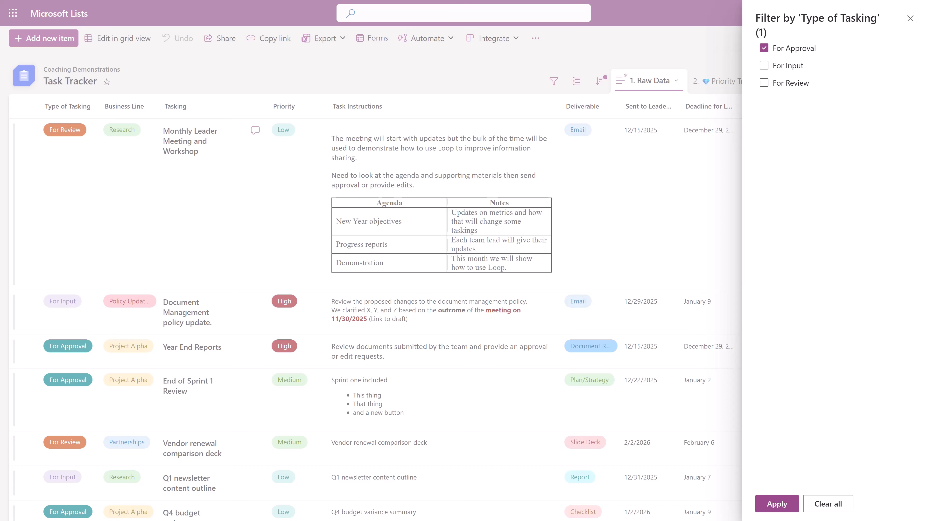
left_click(771, 503)
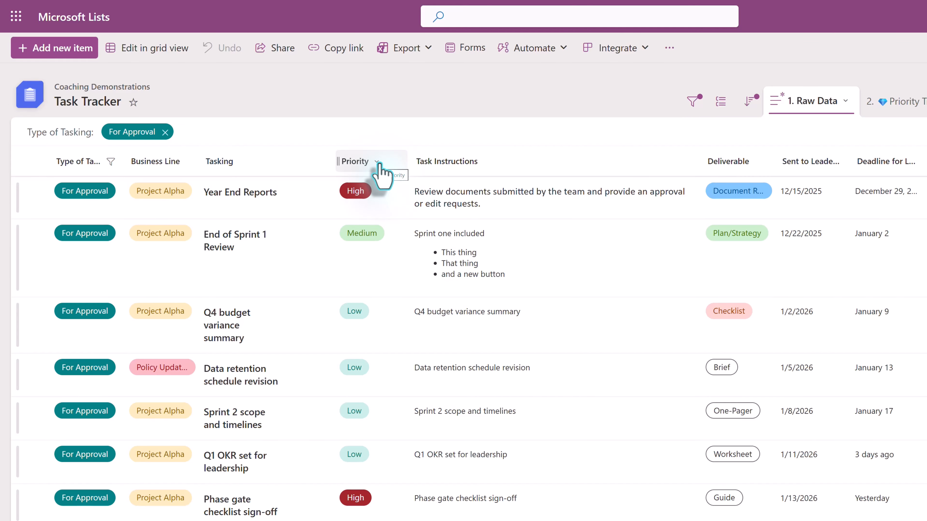
left_click(378, 163)
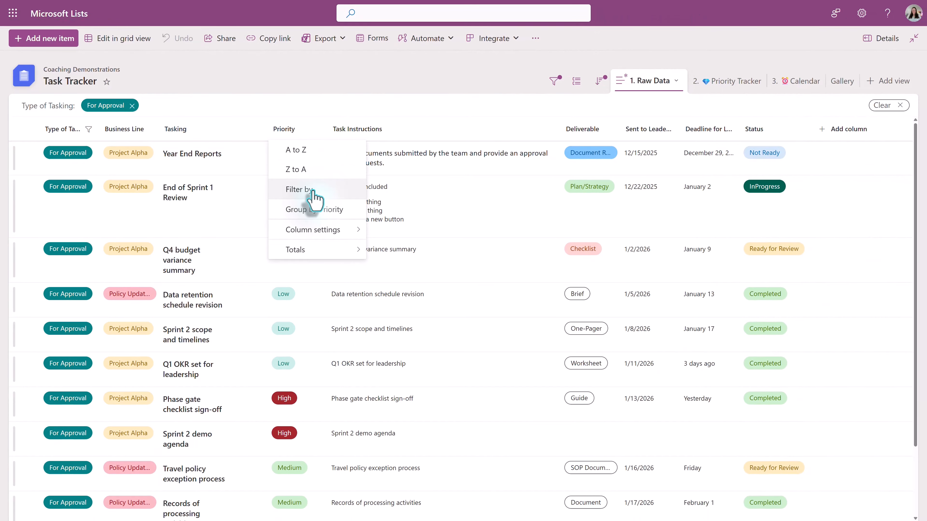
left_click(312, 190)
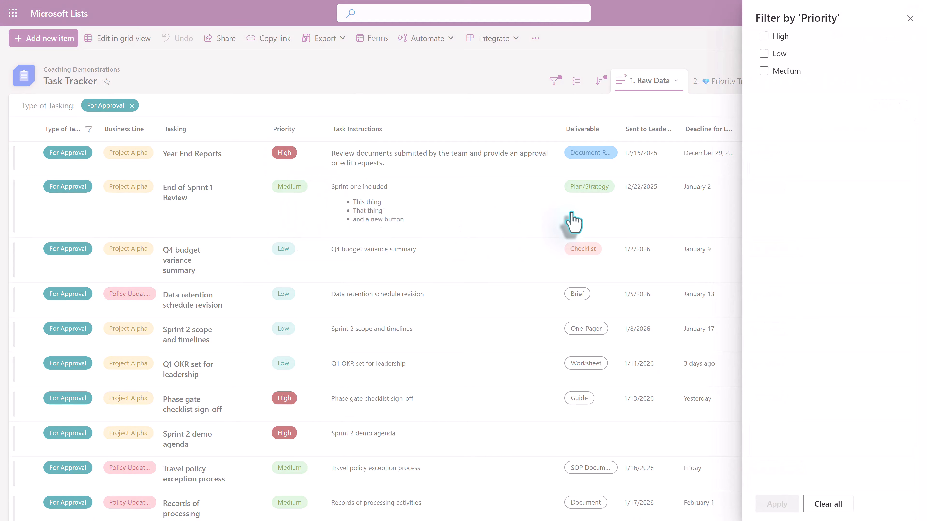
left_click(765, 36)
left_click(774, 507)
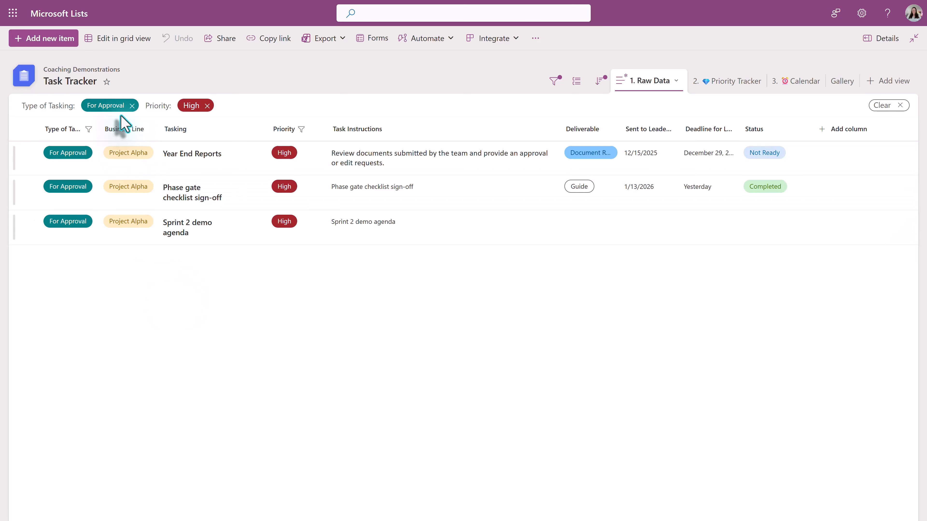
- Clear all active filters from the Task Tracker list
left_click(208, 106)
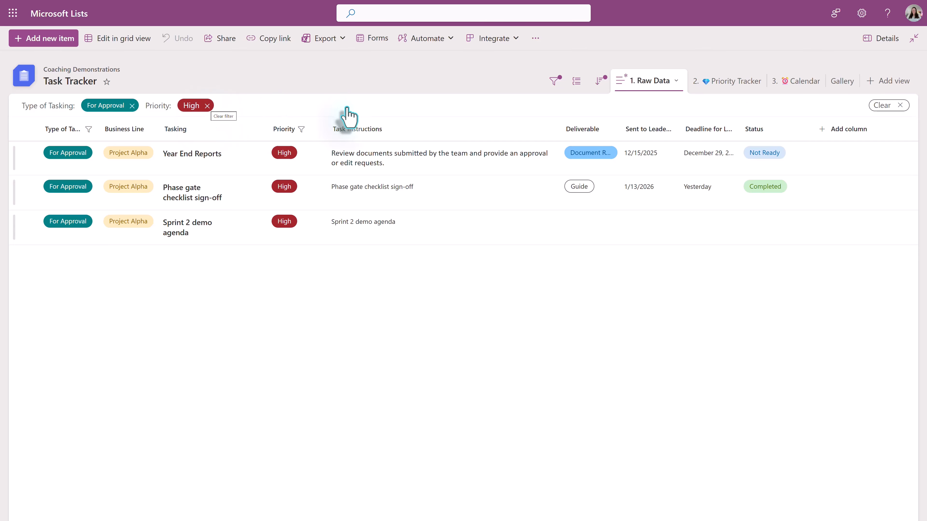
left_click(904, 110)
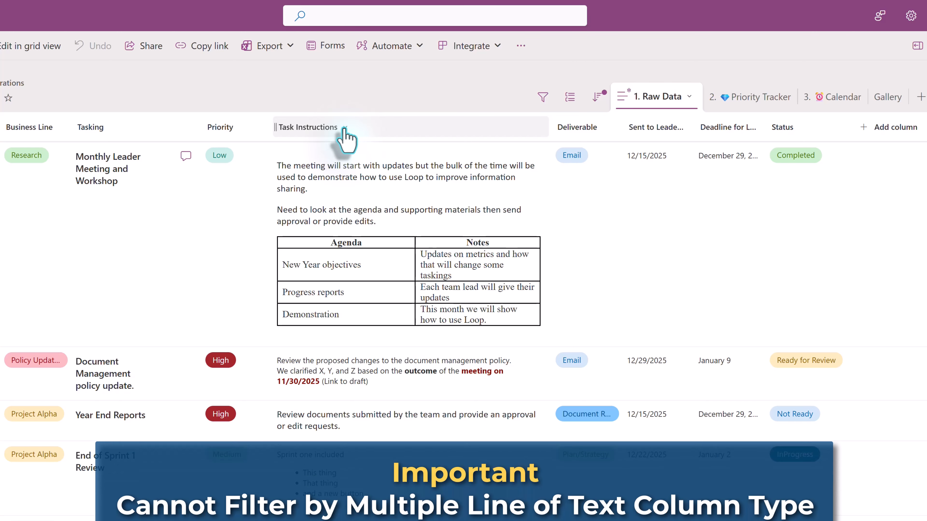
- Examine the options available for the Task Instructions column
left_click(344, 128)
mouse_move(381, 159)
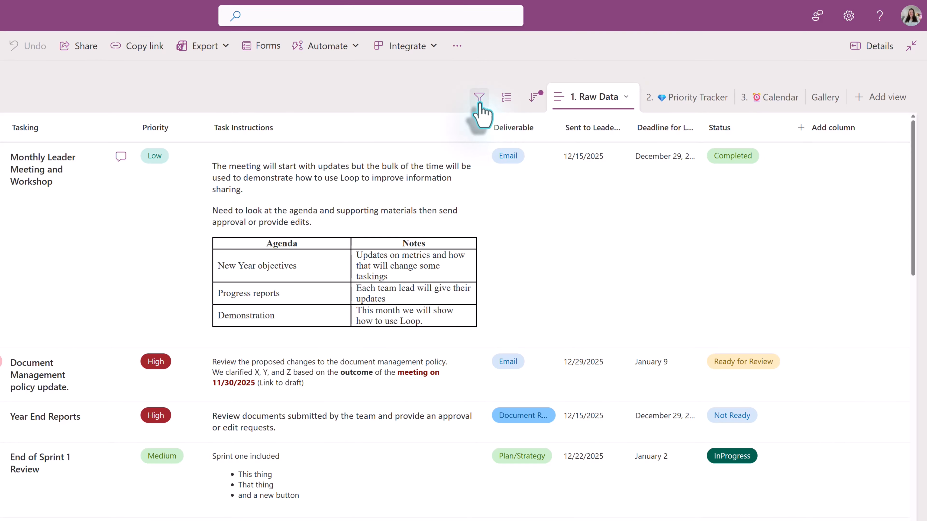
- Show the filters pane, restrict Type of Tasking to For Approval, and review the fields it offers
left_click(479, 98)
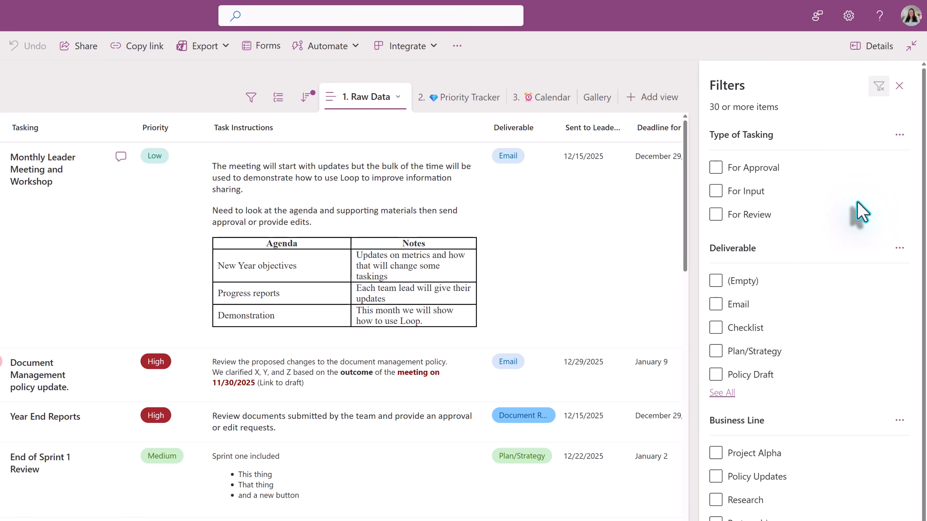
left_click(716, 169)
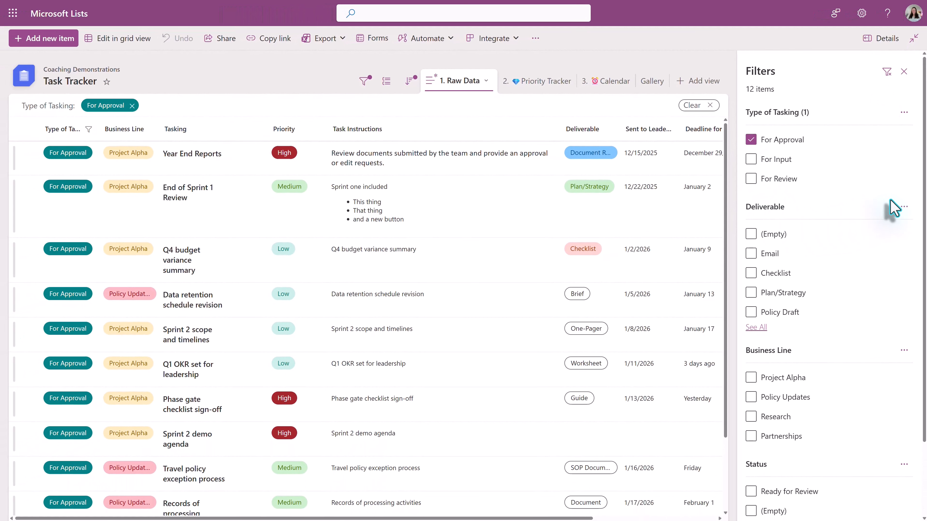
scroll(920, 256, "down", 3)
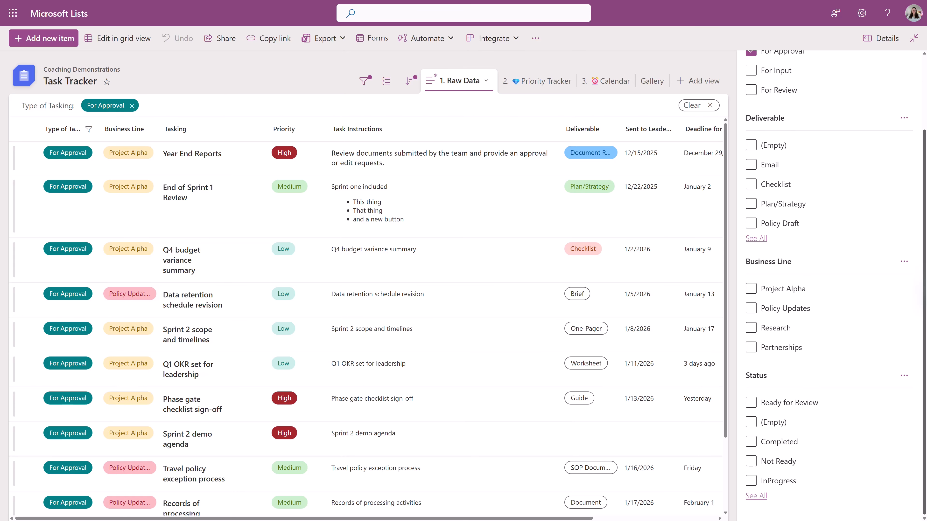
scroll(780, 253, "up", 3)
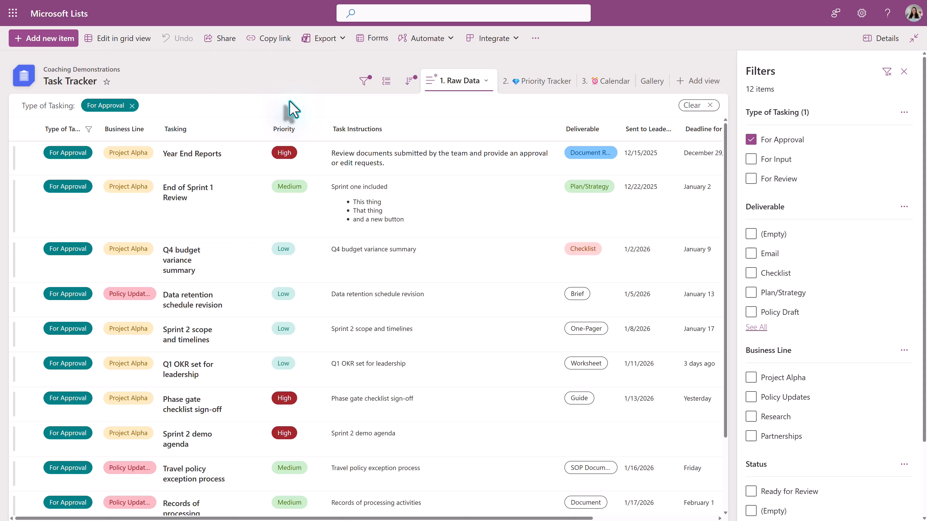
- Pin the Priority column to the filters pane
left_click(302, 131)
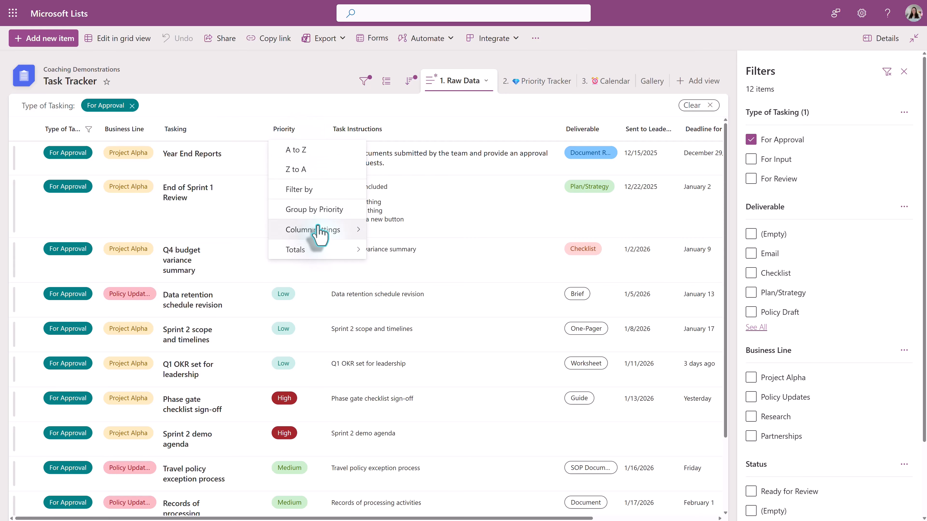
left_click(328, 231)
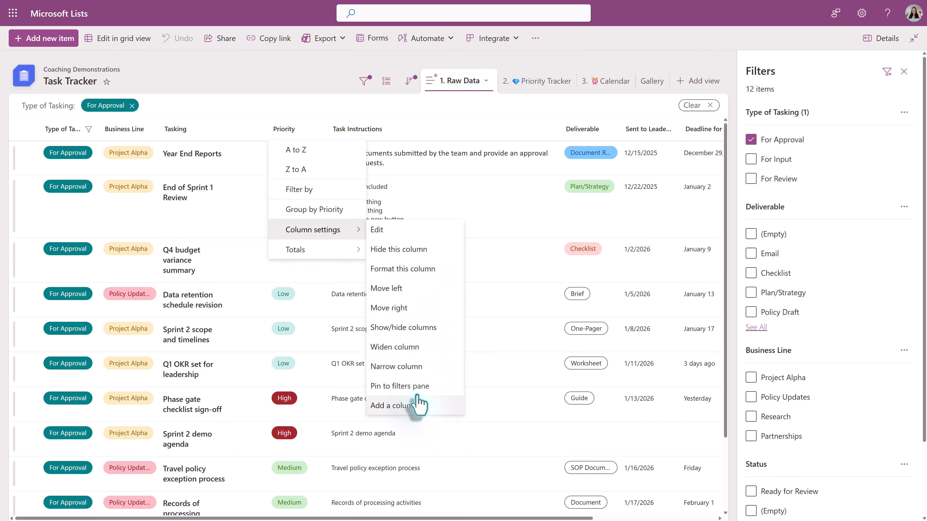
left_click(415, 387)
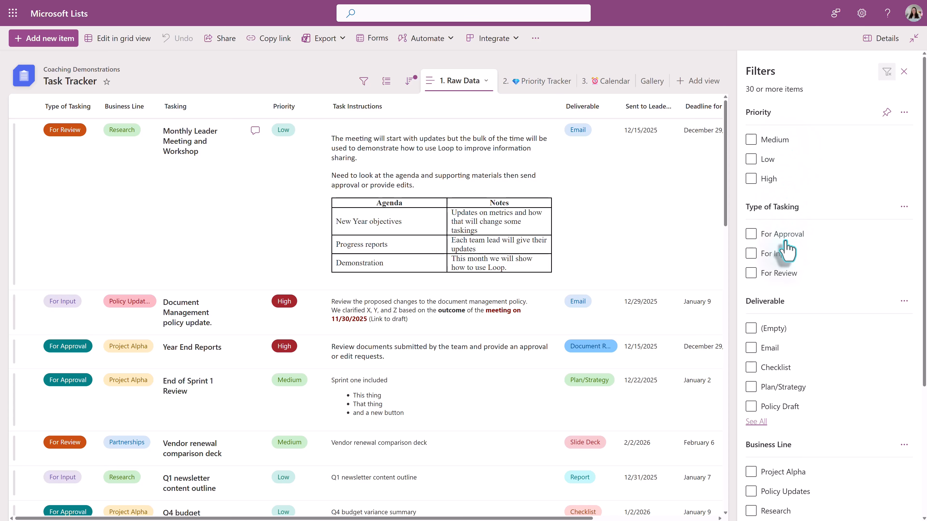
- Filter the full list by Type of Tasking For Approval and Priority High in the filters pane
left_click(752, 235)
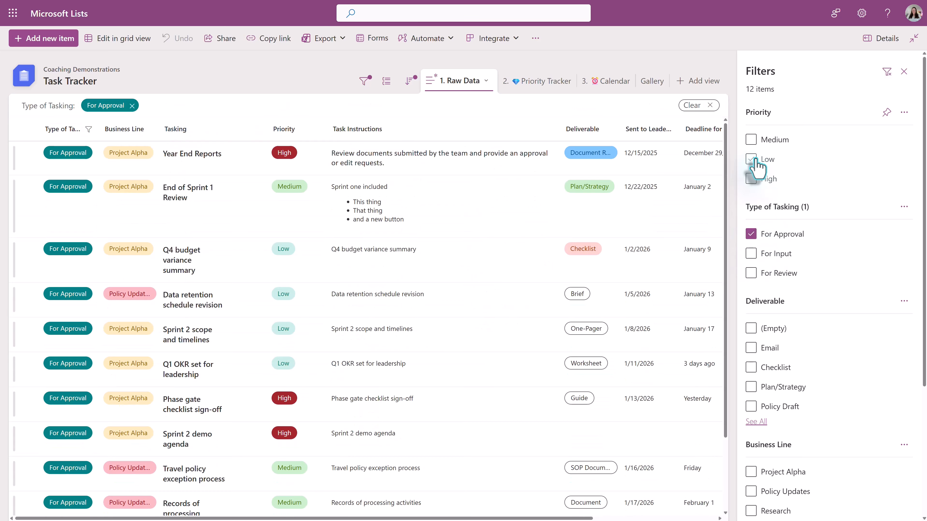
left_click(751, 178)
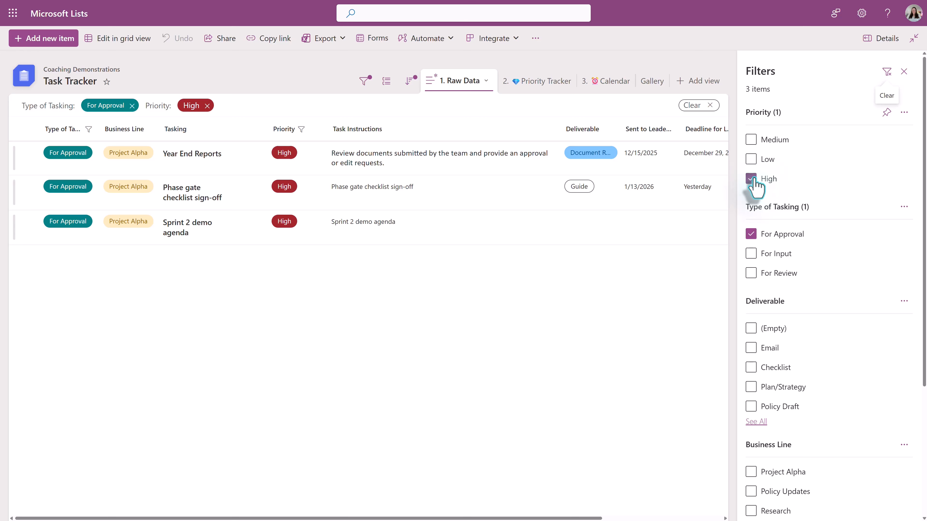
- Remove the High priority filter and narrow the For Approval items to the Policy Updates business line
left_click(854, 181)
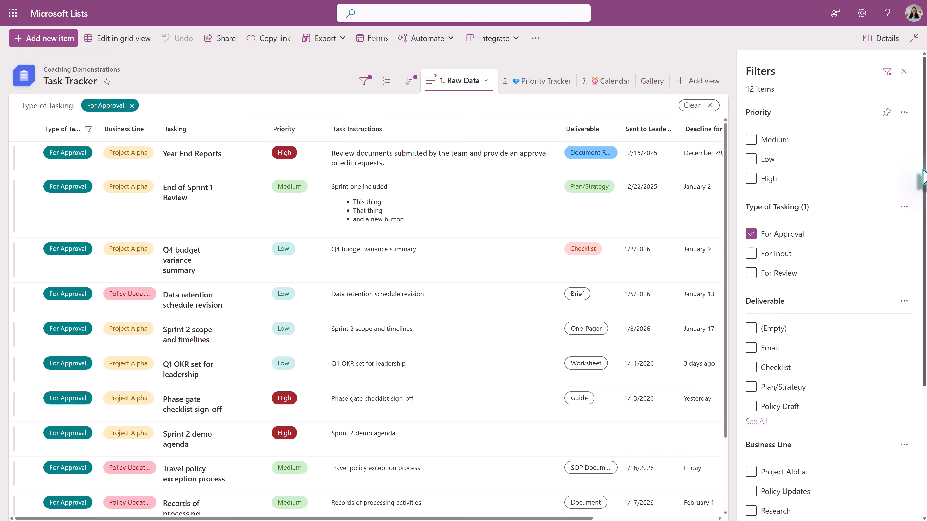
scroll(923, 183, "down", 4)
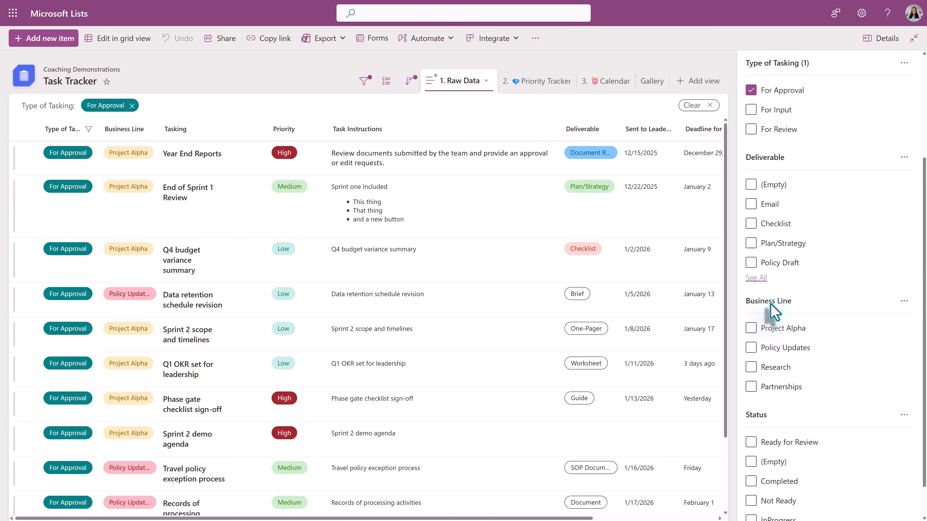
left_click(750, 348)
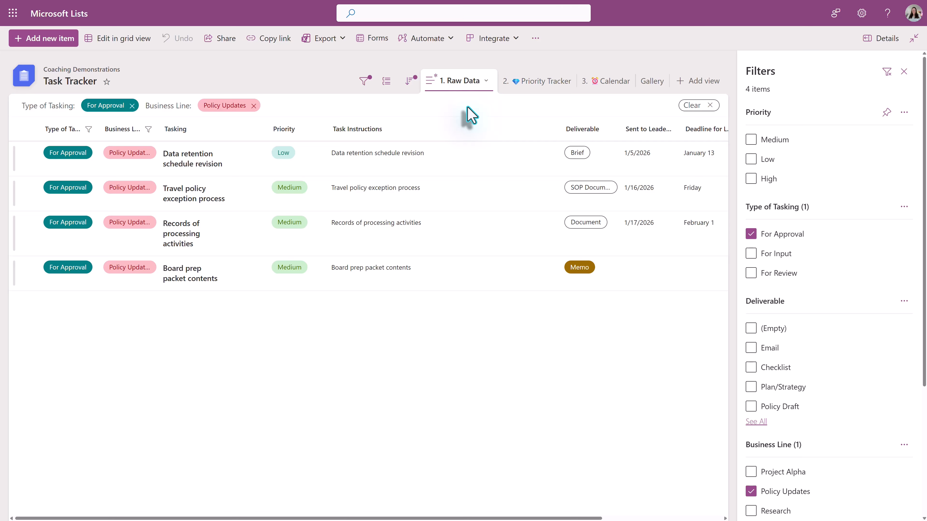
- Save the filtered list as a new public view named "4. For Approval"
left_click(487, 83)
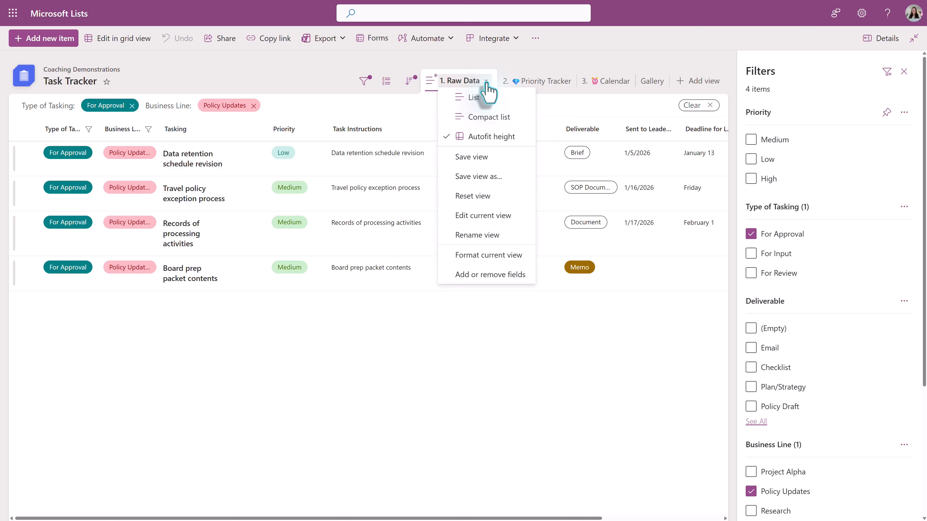
left_click(485, 178)
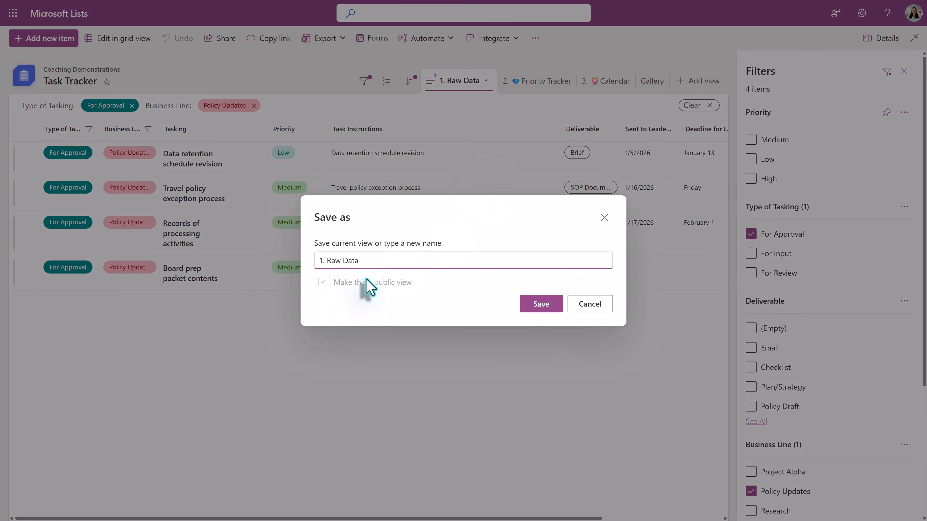
key("BackSpace")
key("BackSpace")
key("BackSpace")
key("BackSpace")
key("BackSpace")
key("BackSpace")
key("BackSpace")
key("BackSpace")
key("BackSpace")
key("BackSpace")
key("BackSpace")
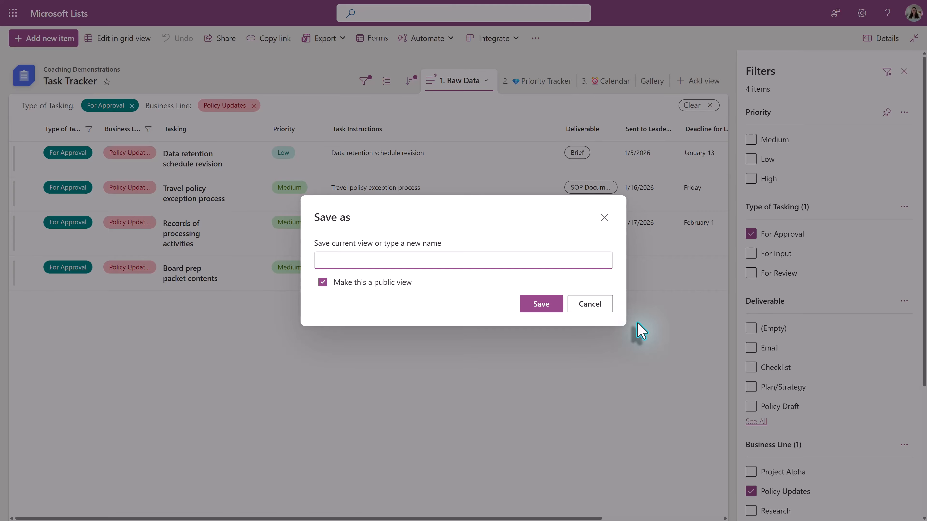
type("4. For Appo")
key("BackSpace")
type("roval")
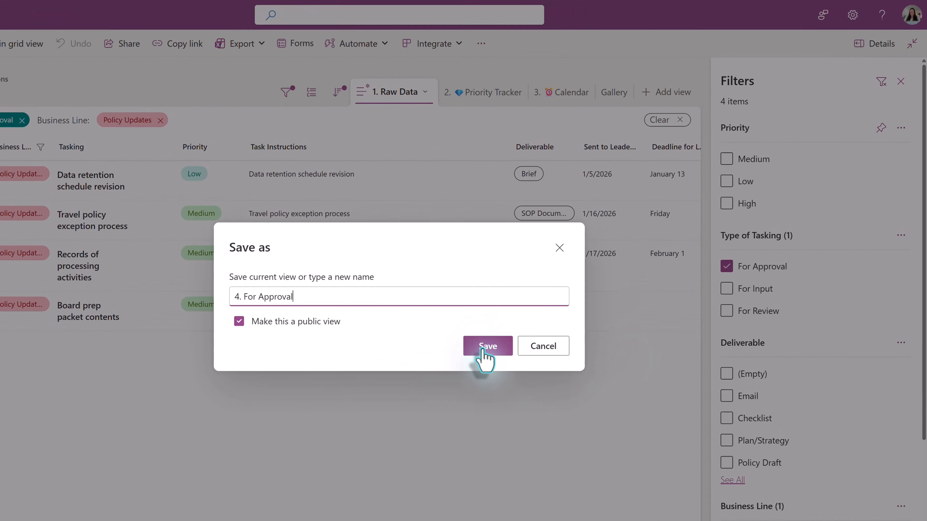
left_click(482, 351)
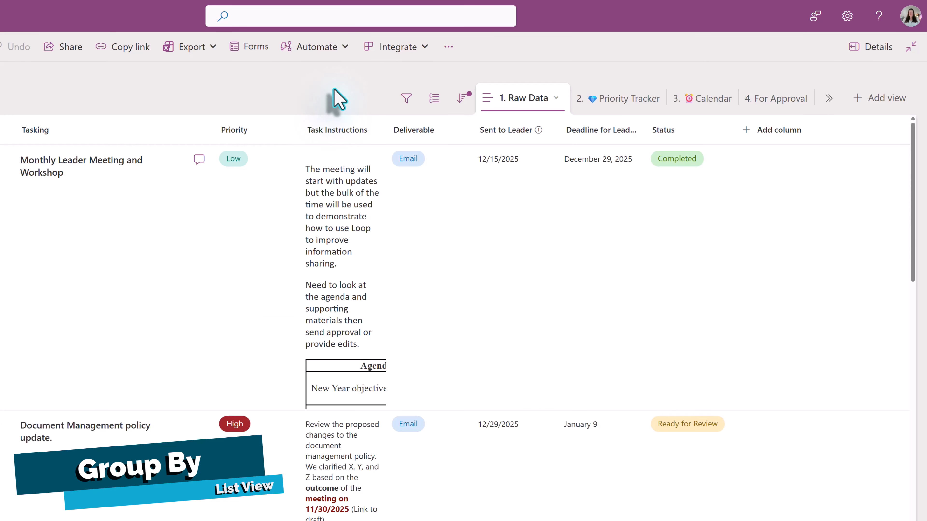
- Group the items of the 1. Raw Data view by Deliverable
left_click(431, 106)
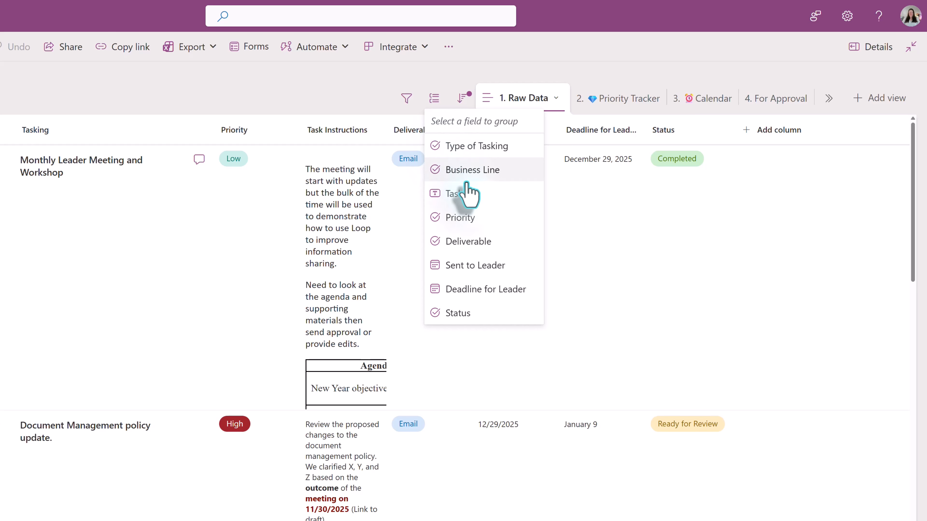
left_click(487, 244)
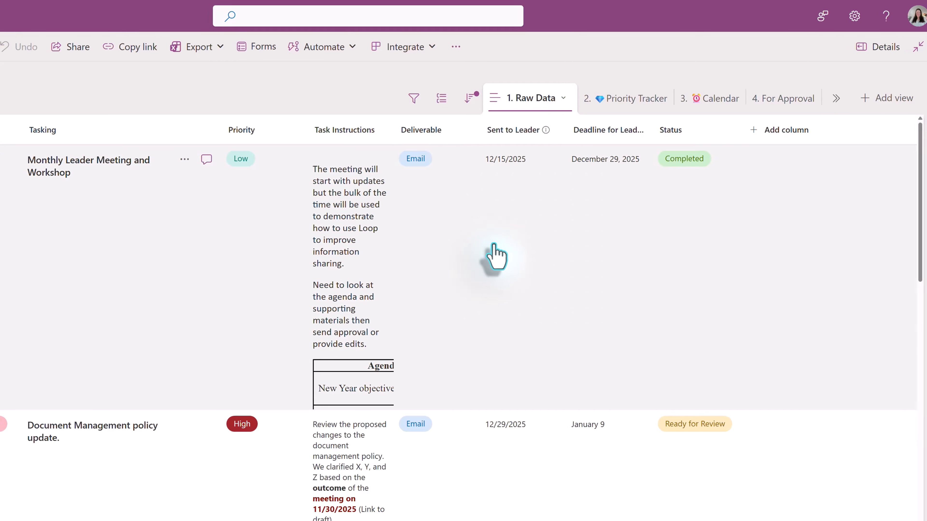